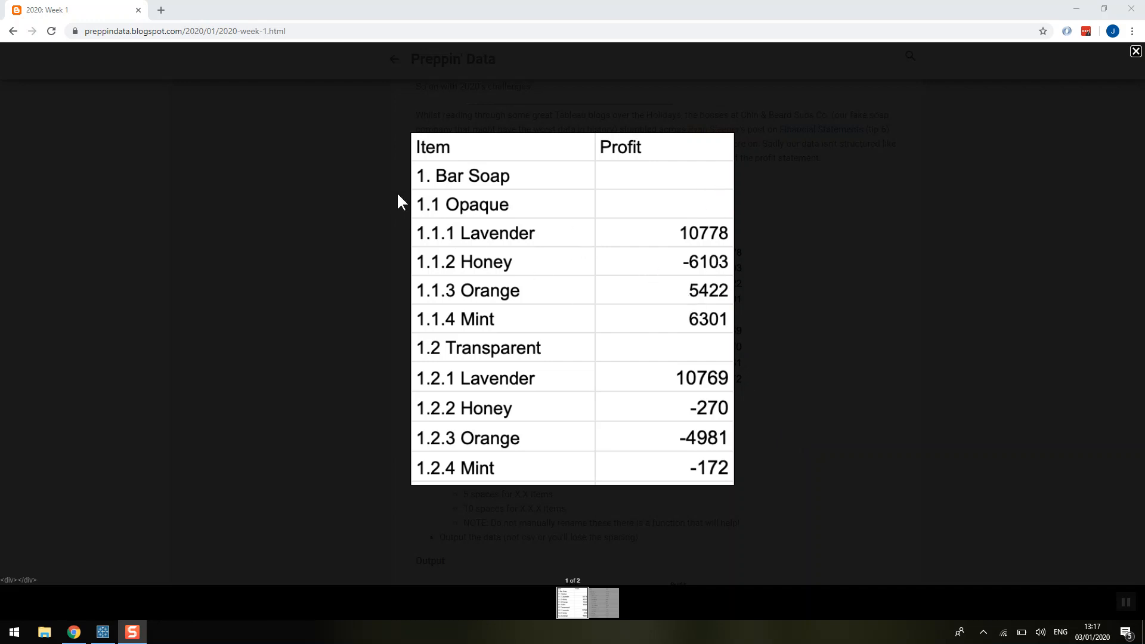
Step: View the expected output table on the Week 1 challenge page and switch to Tableau Prep Builder
left_click(593, 616)
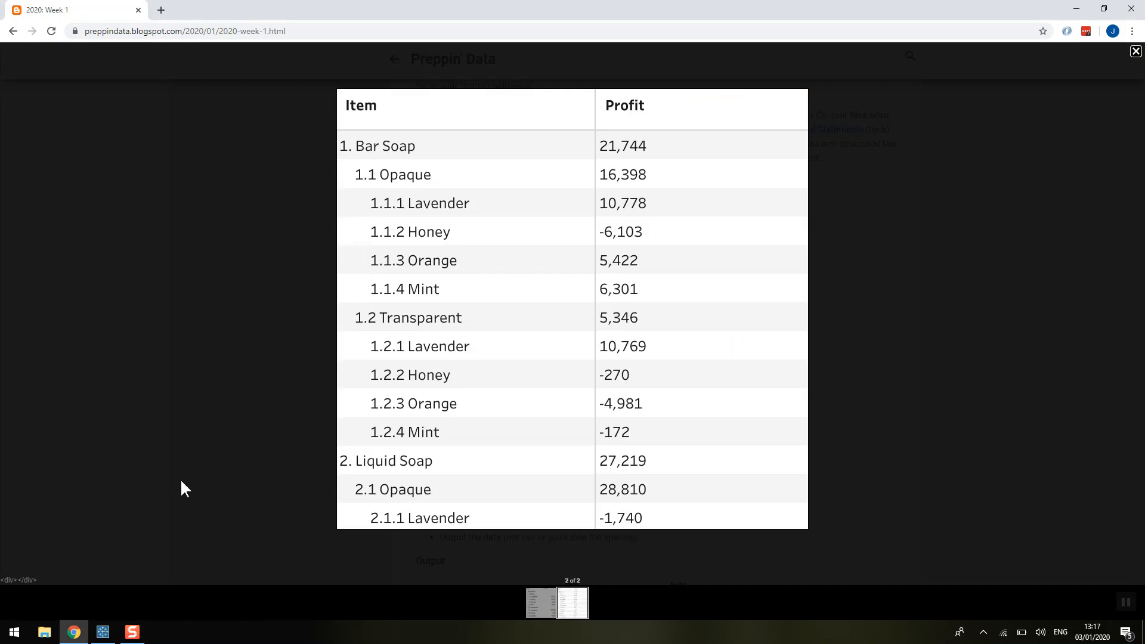
left_click(103, 632)
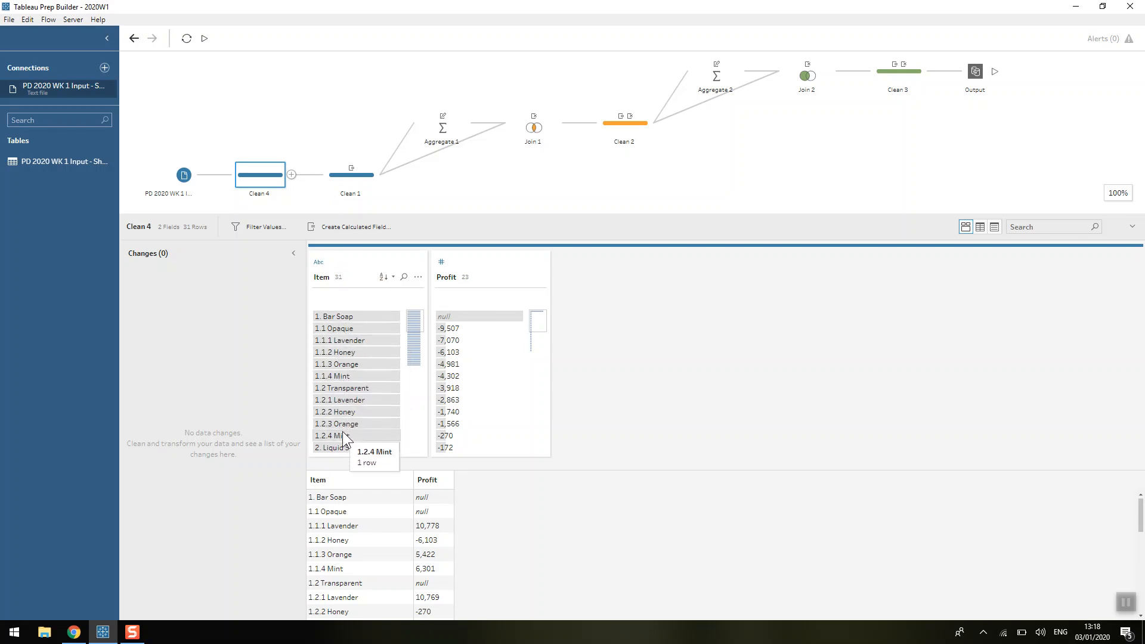
Step: Review the X Item calculated field in Clean 1, left([Item],1), and save it unchanged
left_click(344, 182)
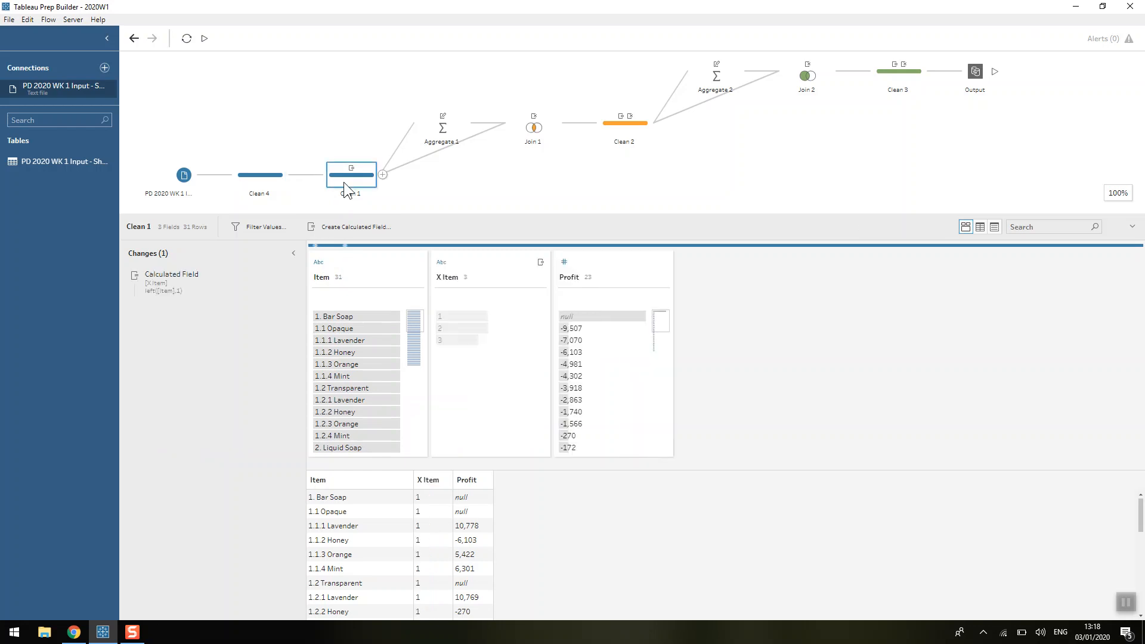
double_click(223, 286)
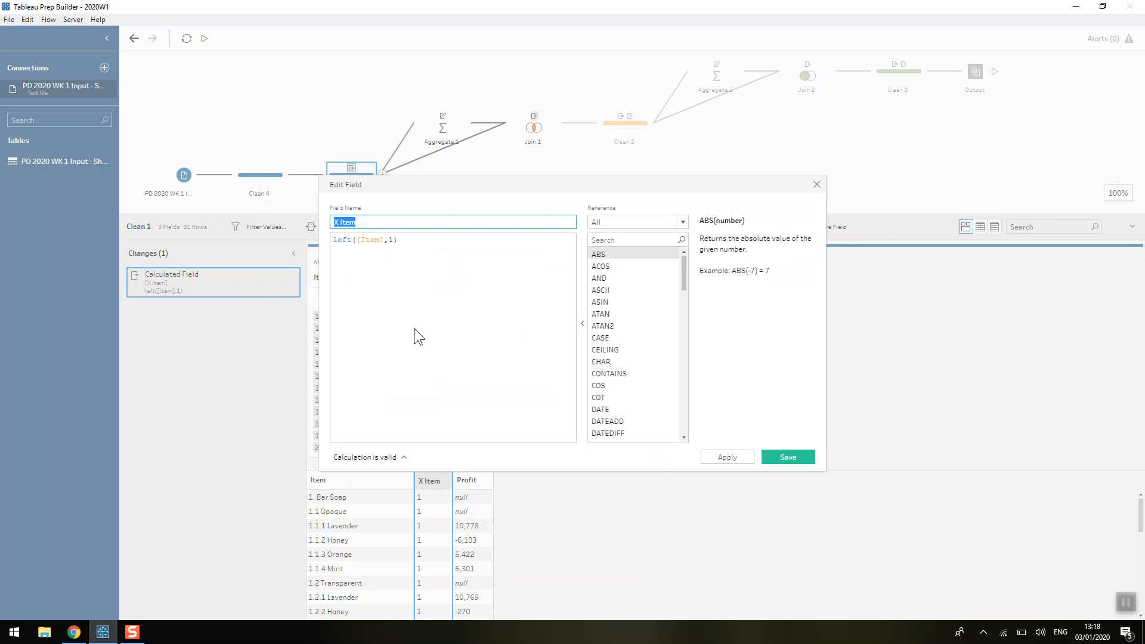
left_click(379, 226)
left_click(436, 239)
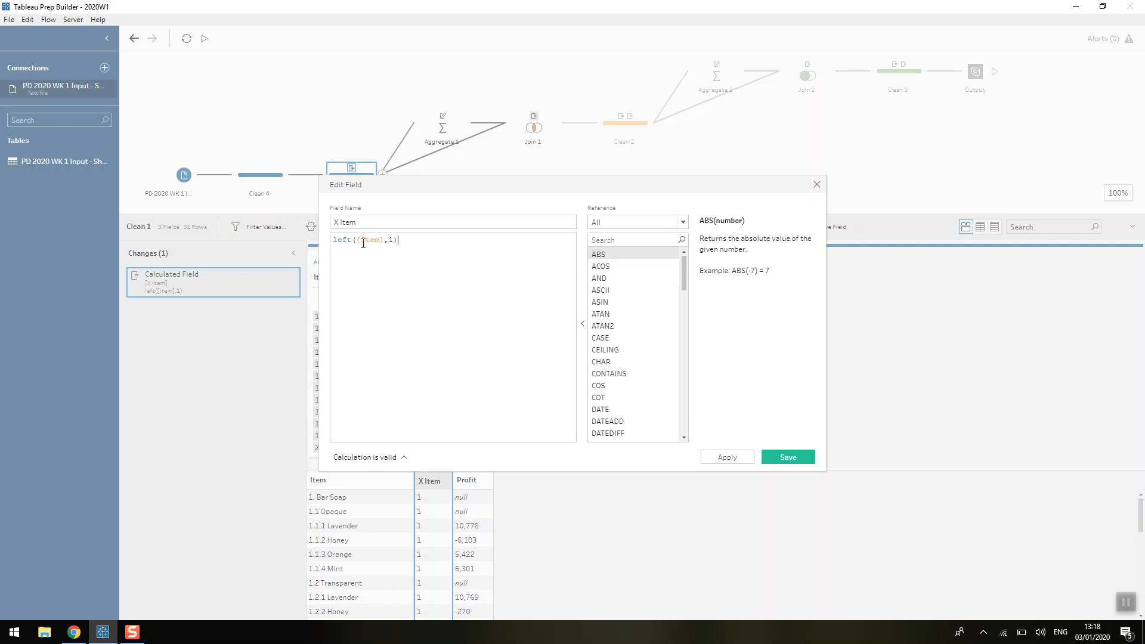
left_click(784, 457)
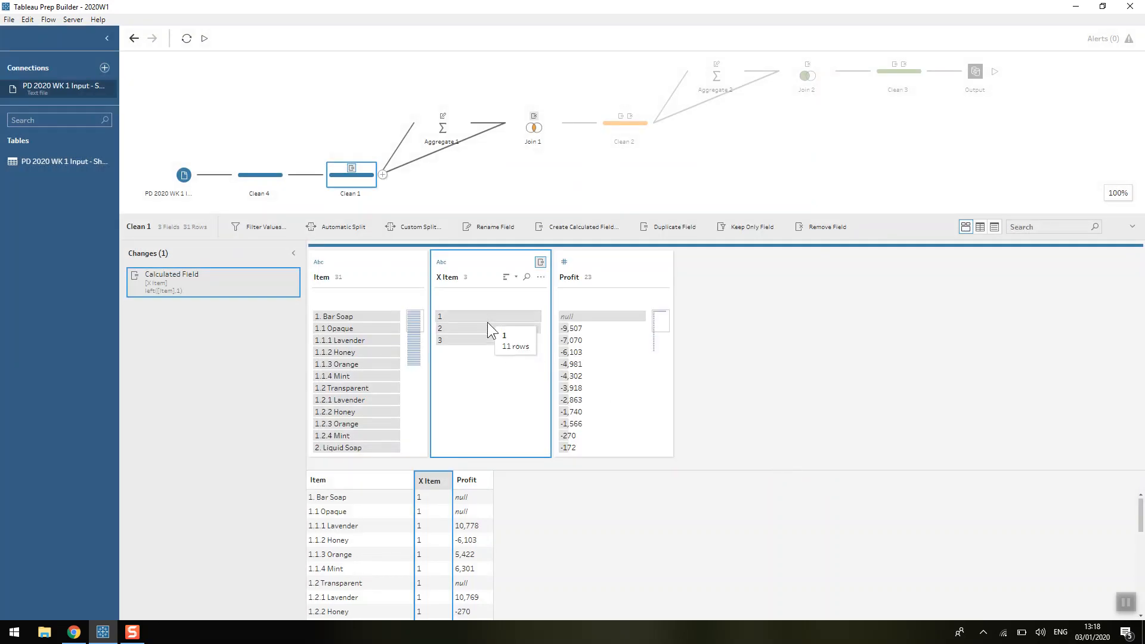
Step: Examine the grouped and summed fields in Aggregate 1 and the join clause and row counts in Join 1
left_click(434, 129)
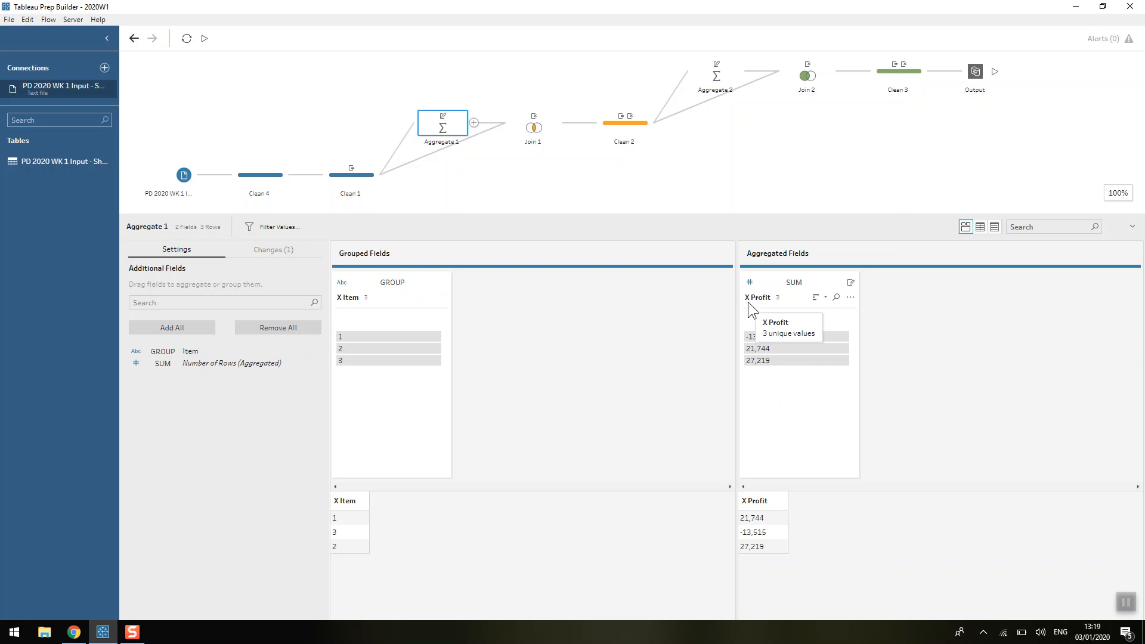
left_click(538, 134)
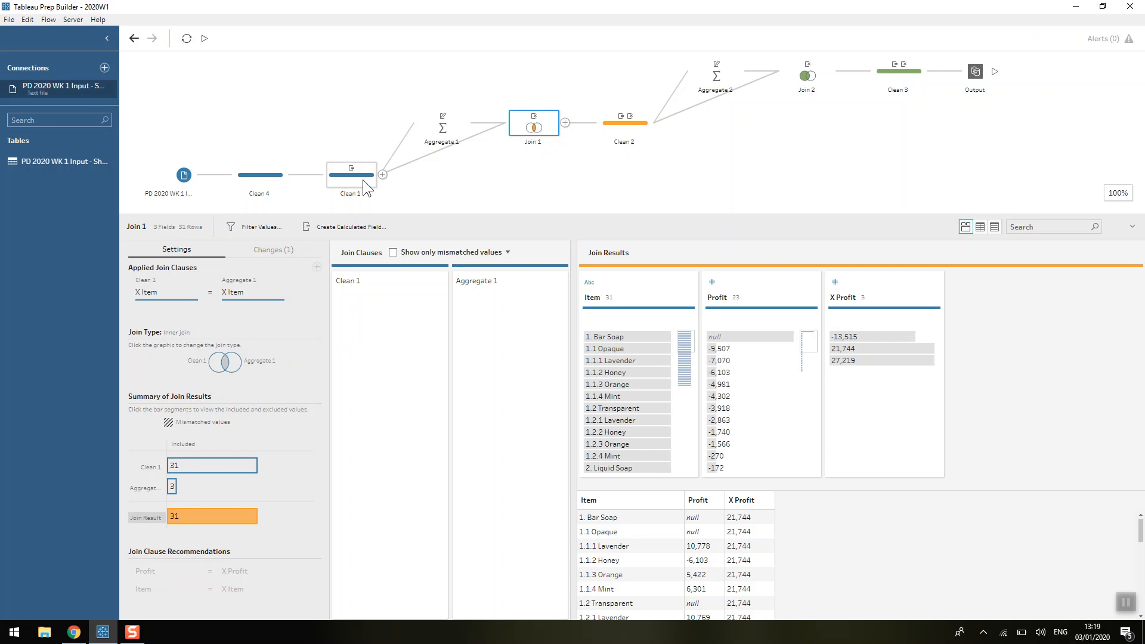
mouse_move(241, 460)
mouse_move(238, 512)
Step: Review the Profit calculated field in Clean 2, including its REGEXP_MATCH condition on the first three Item characters, and save it unchanged
left_click(617, 127)
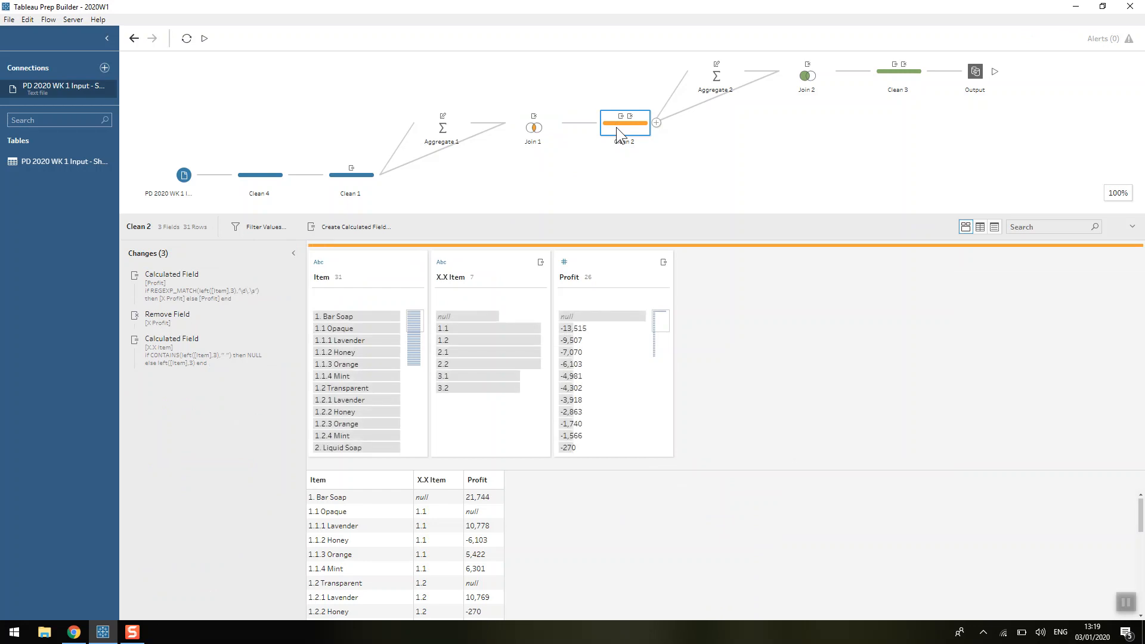
double_click(206, 277)
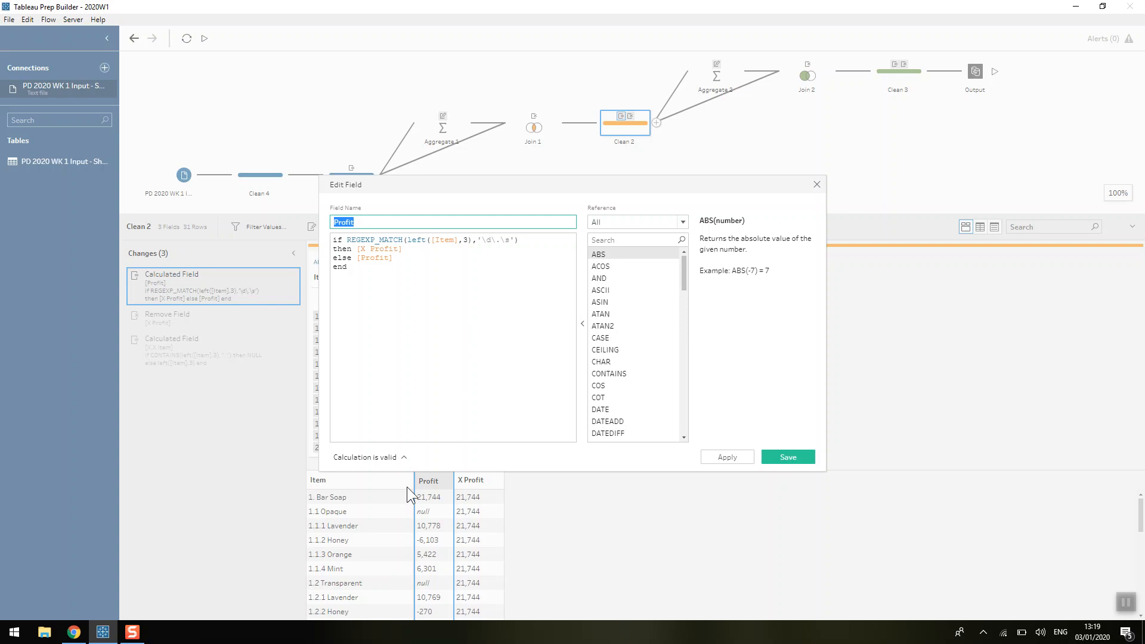
left_click(531, 242)
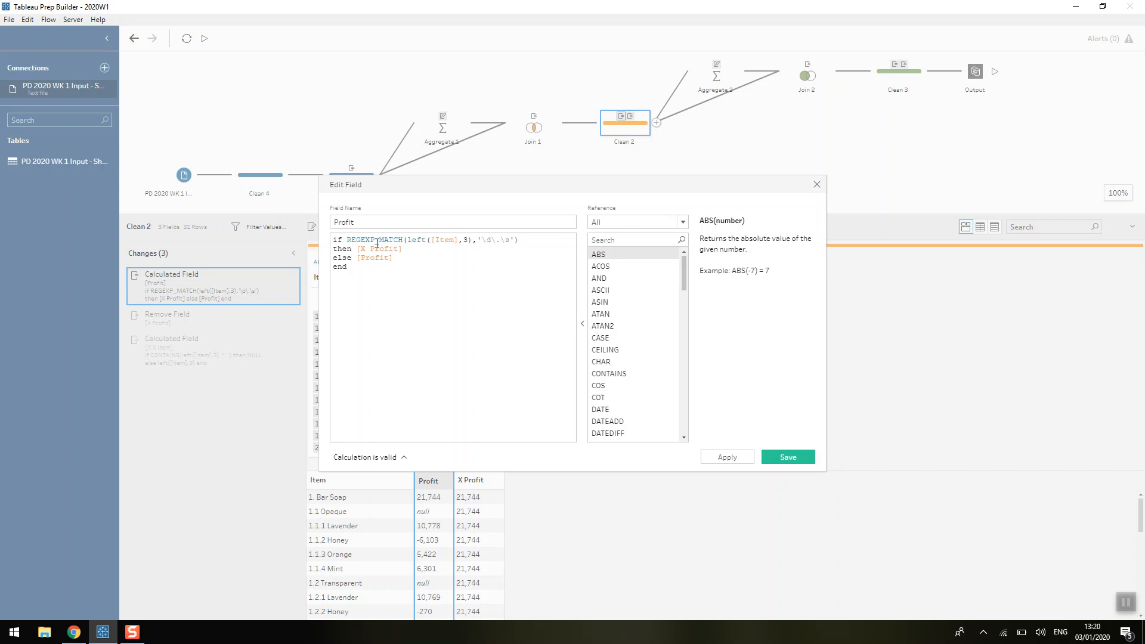
left_click_drag(408, 240, 473, 242)
left_click(473, 241)
double_click(426, 223)
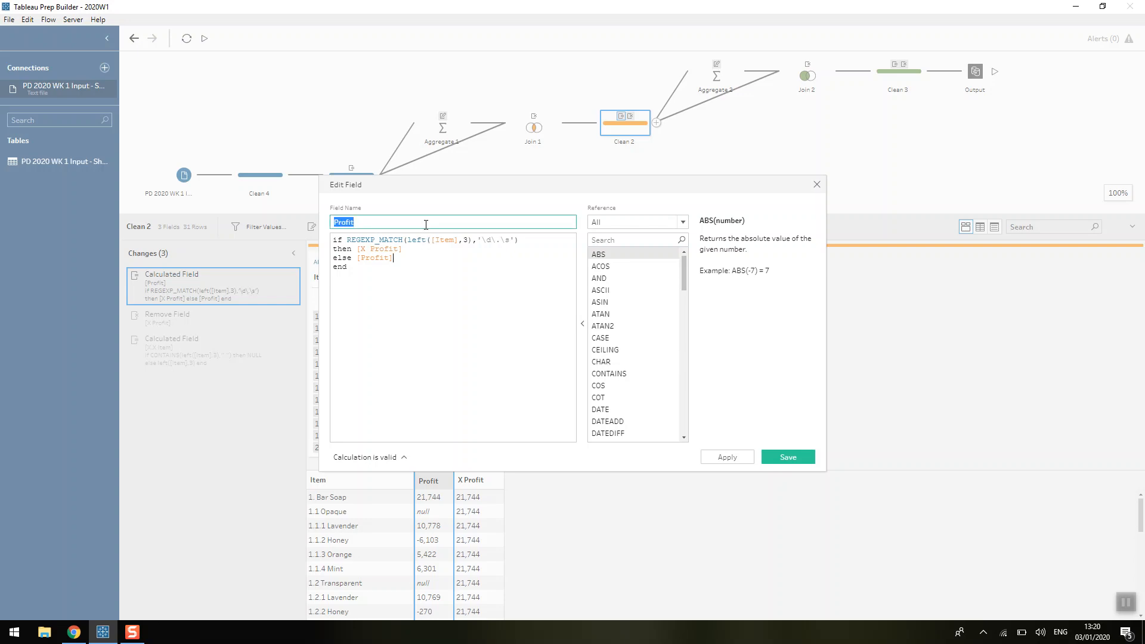
left_click(425, 224)
left_click(788, 458)
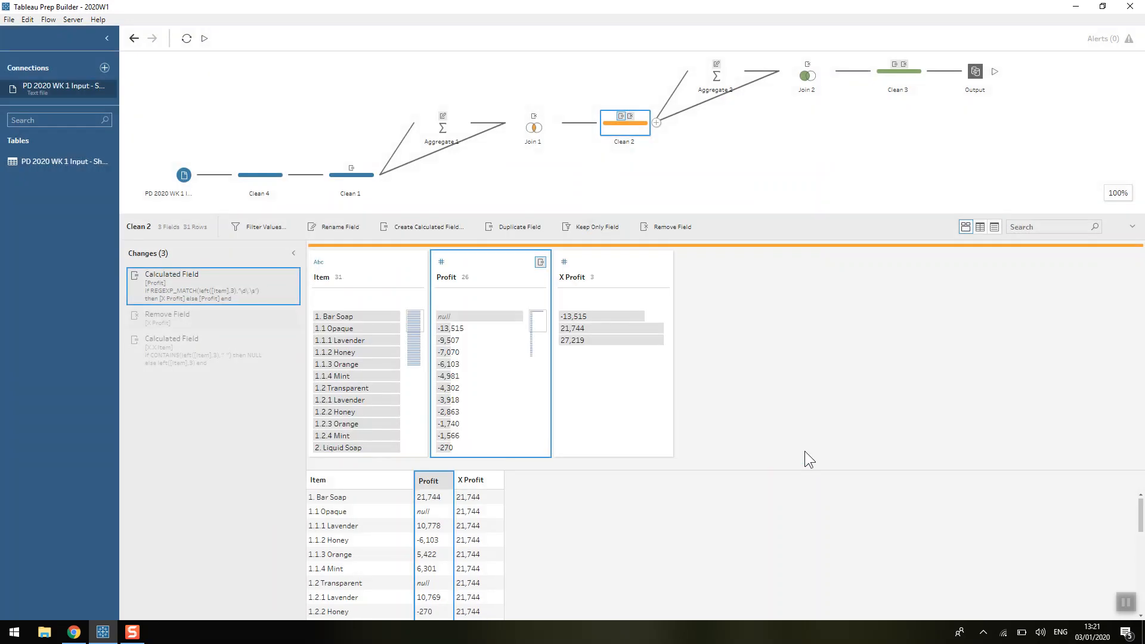
Step: Inspect the Clean 2 data at the Remove Field change and compare it with the expected output in the browser
left_click(155, 317)
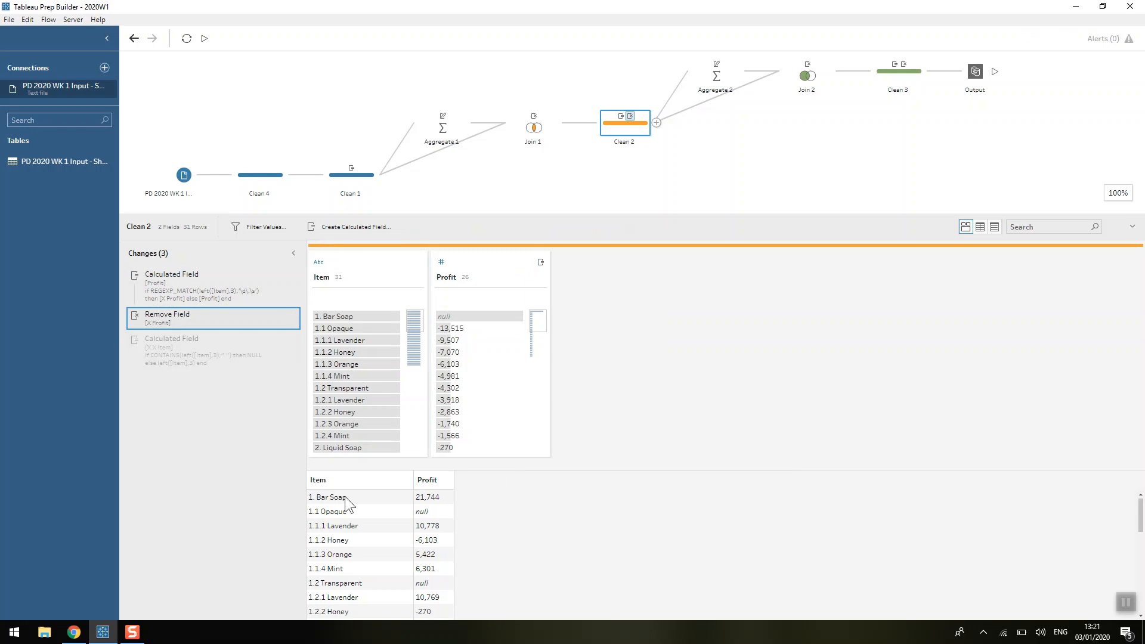
left_click(394, 499)
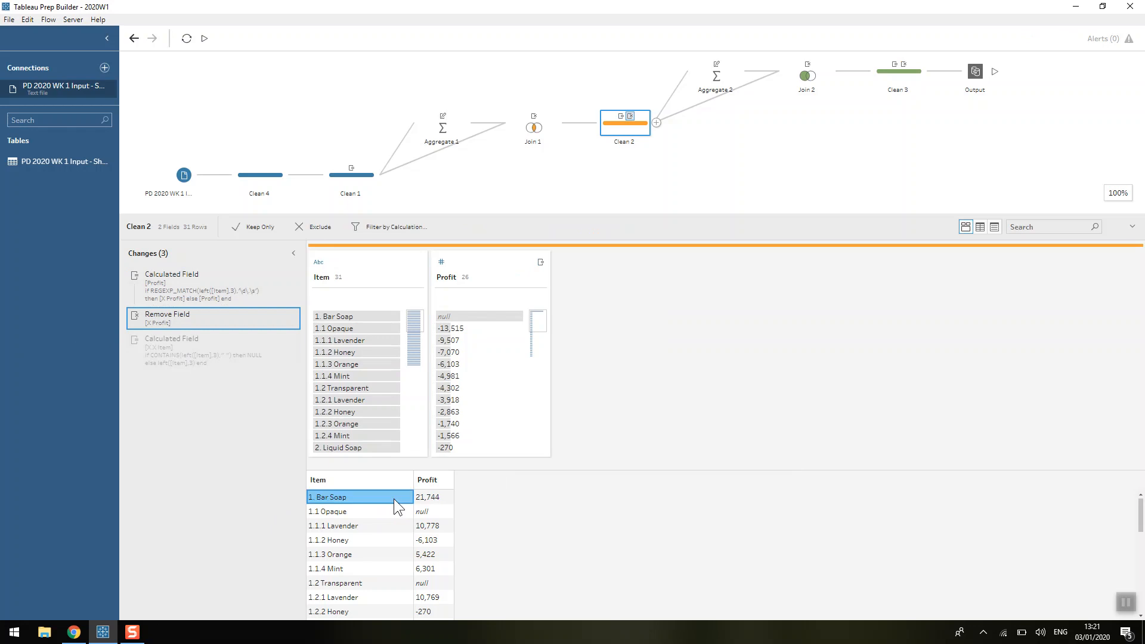
left_click(444, 497)
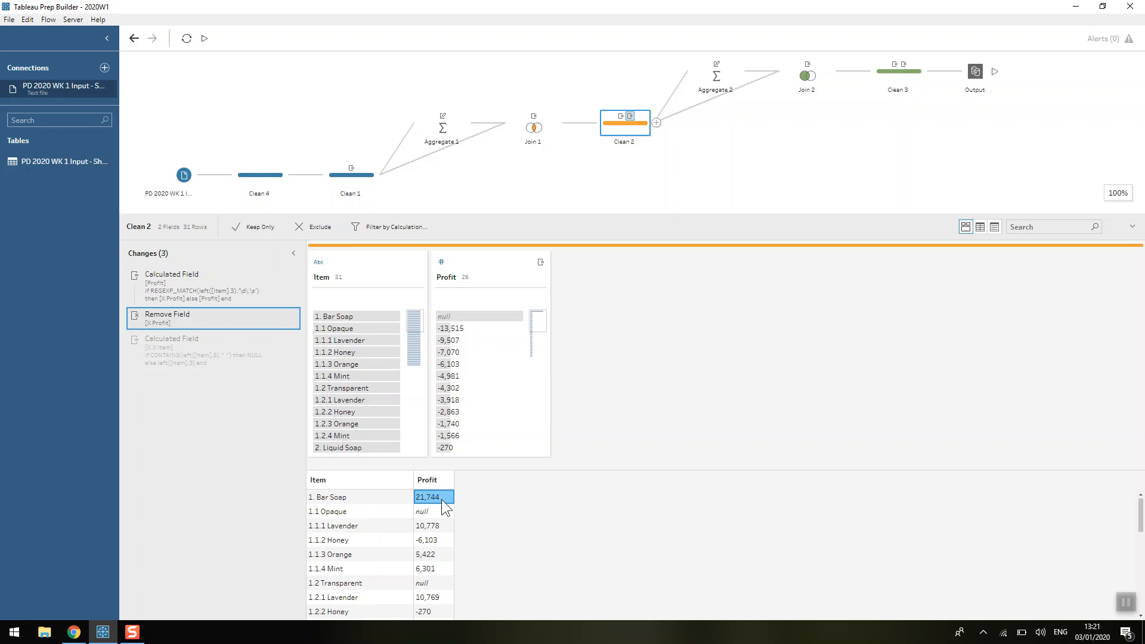
left_click(74, 631)
left_click(614, 593)
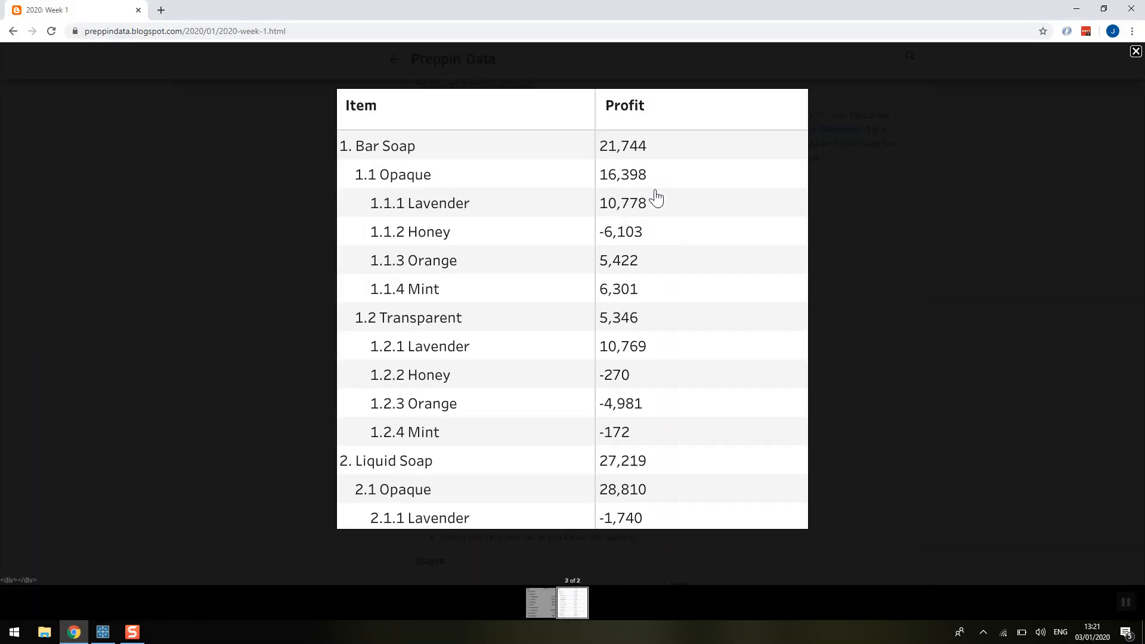
left_click(103, 631)
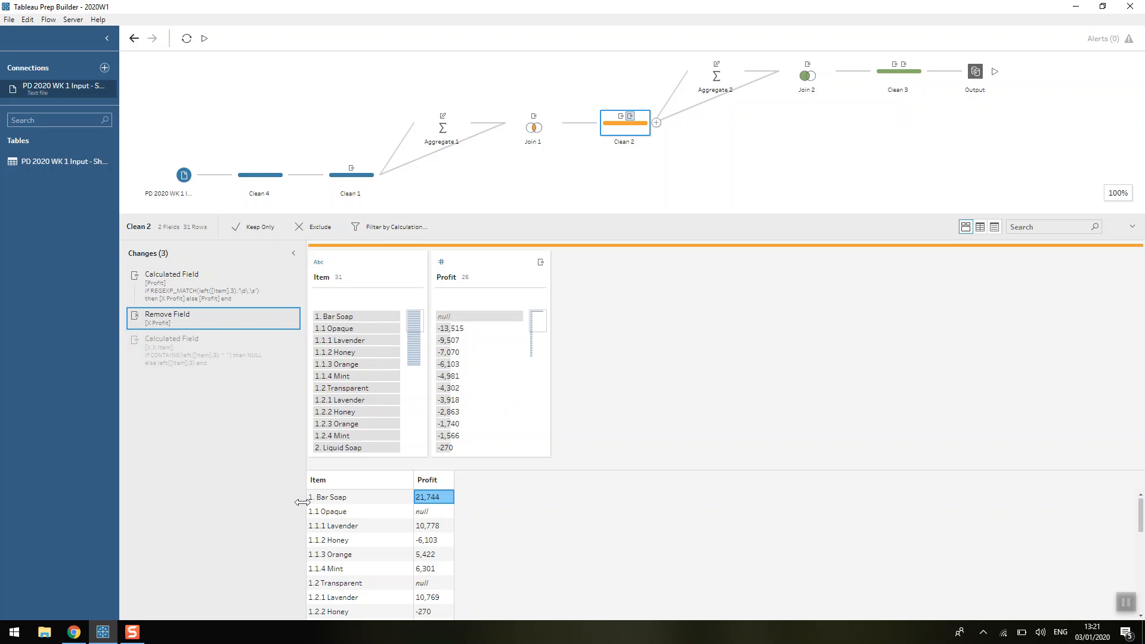
left_click(330, 328)
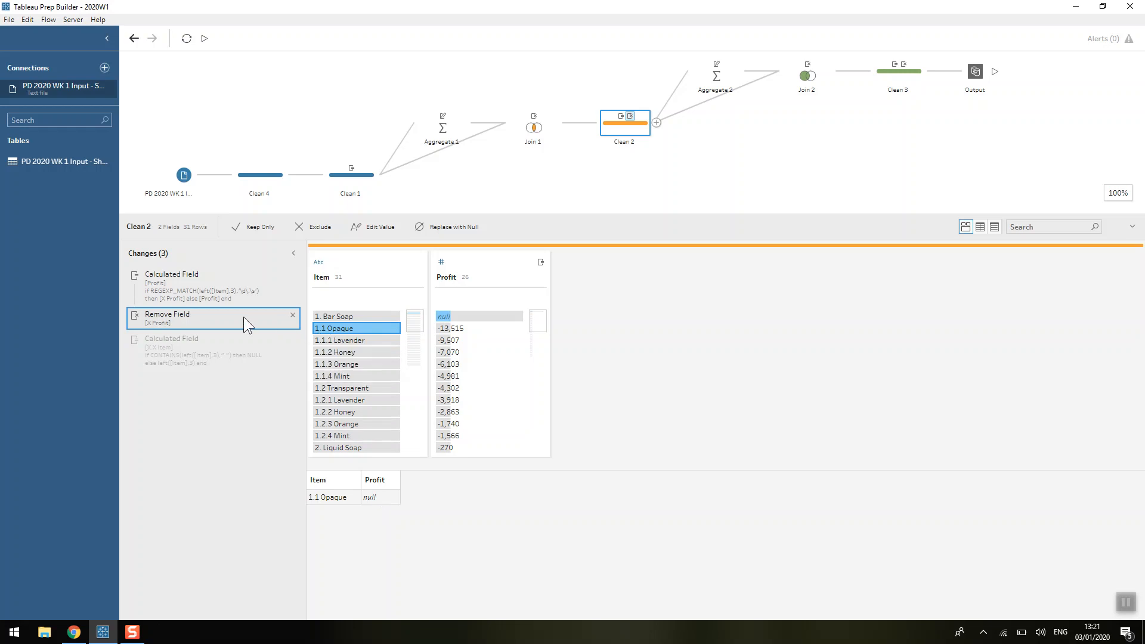
Step: Review the X.X Item calculated field in Clean 2, including its CONTAINS condition and left([Item],3) result, and save it unchanged
double_click(216, 359)
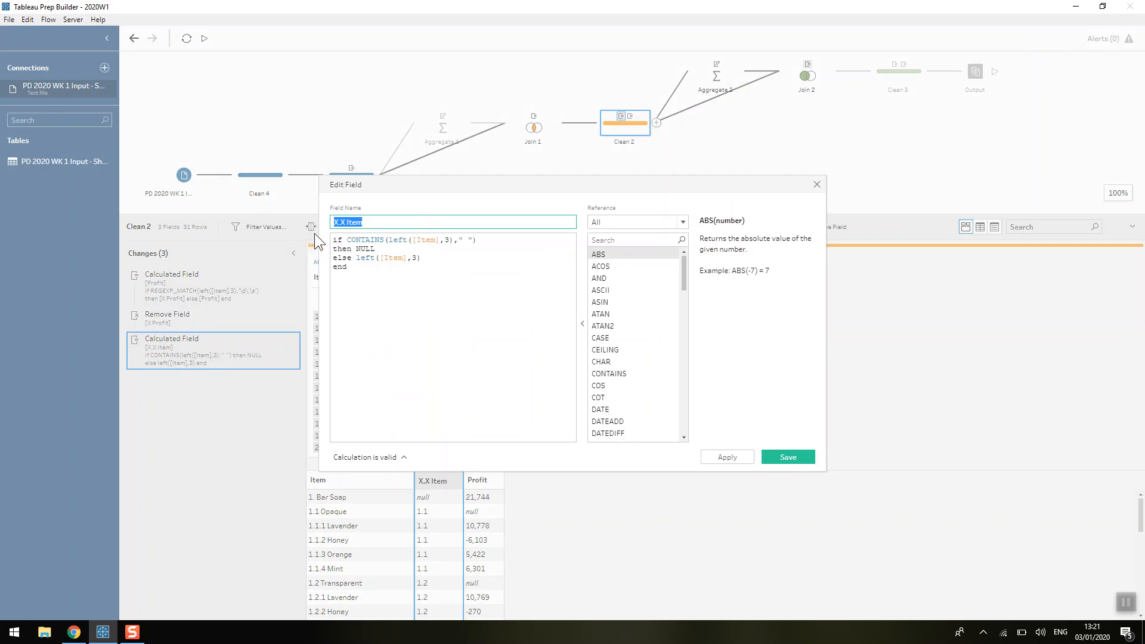
left_click(333, 223)
left_click(389, 223)
left_click_drag(356, 259, 426, 259)
left_click(423, 258)
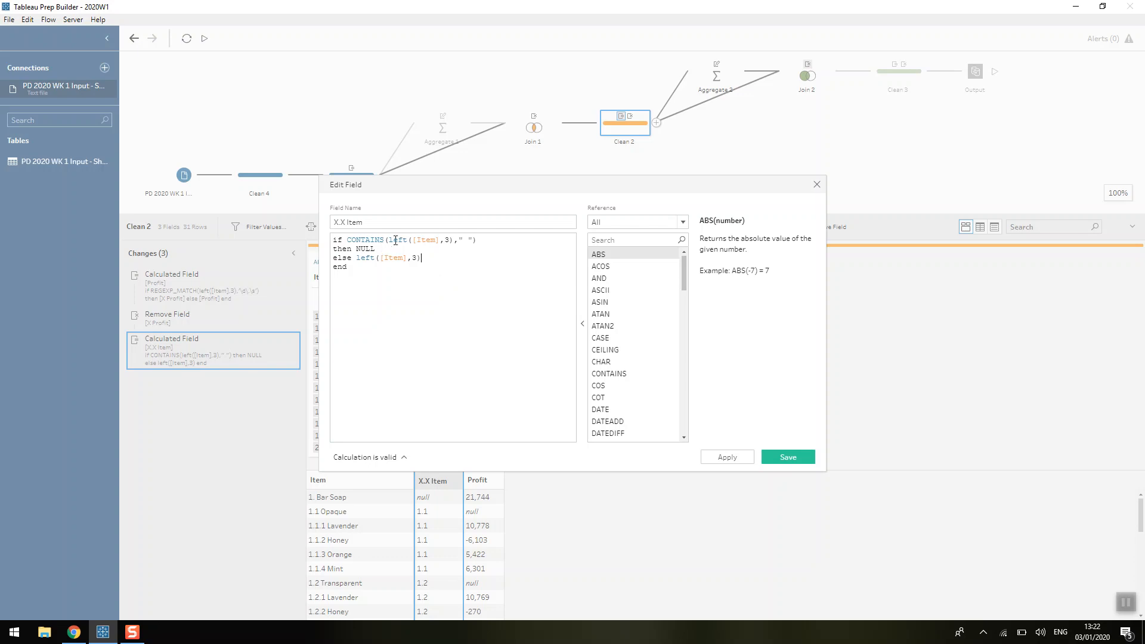
left_click_drag(388, 240, 455, 241)
left_click(380, 251)
left_click(805, 452)
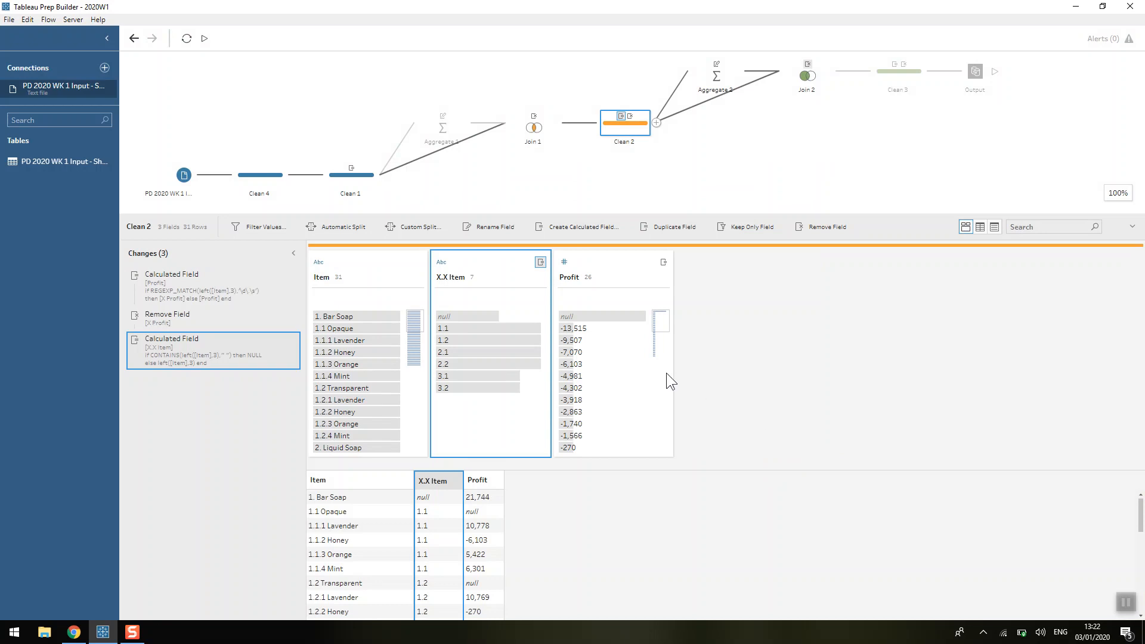
Step: Examine the X.X Item grouping and X.X Profit sum in Aggregate 2, and the settings of Join 2
left_click(719, 76)
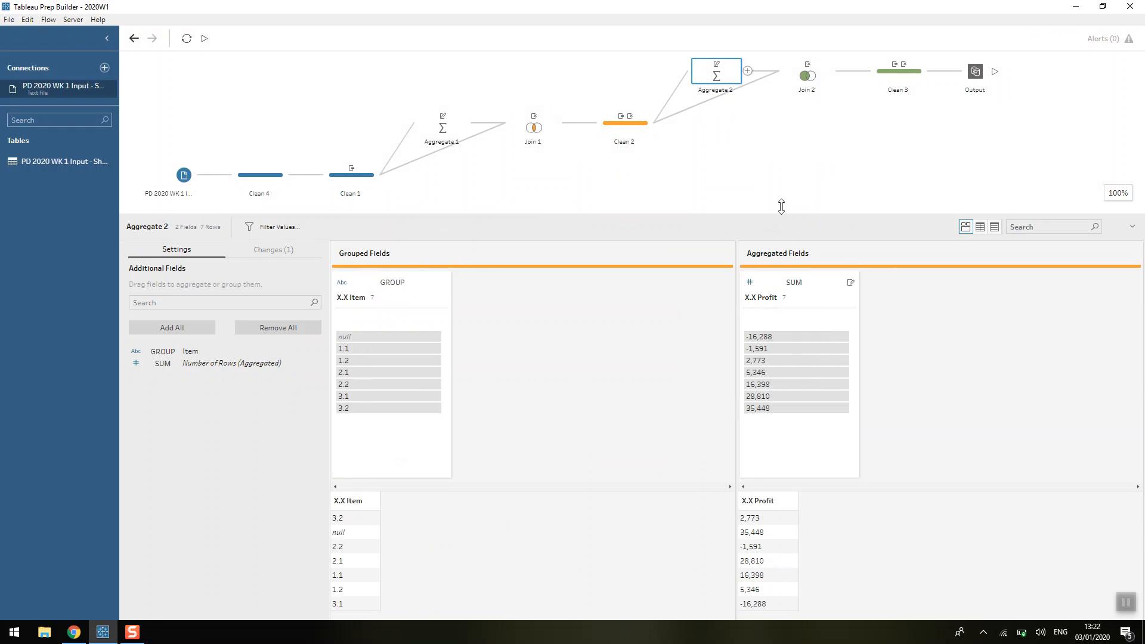
left_click(805, 80)
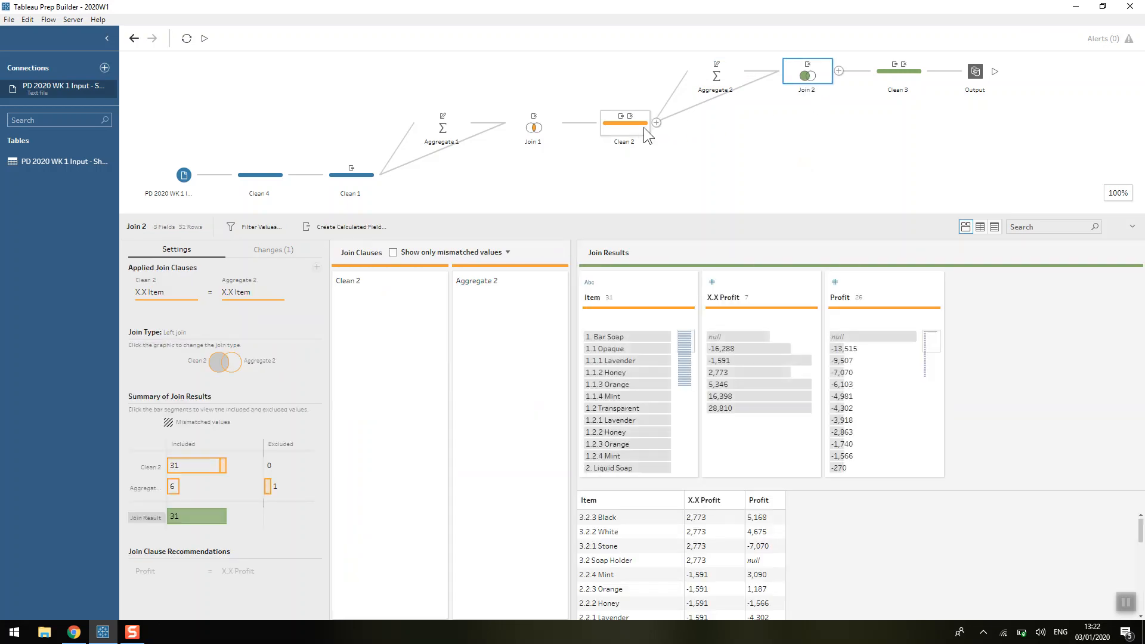
Step: Temporarily make Join 2 an inner join to inspect its excluded Clean 2 rows, and restore the left join
left_click(214, 360)
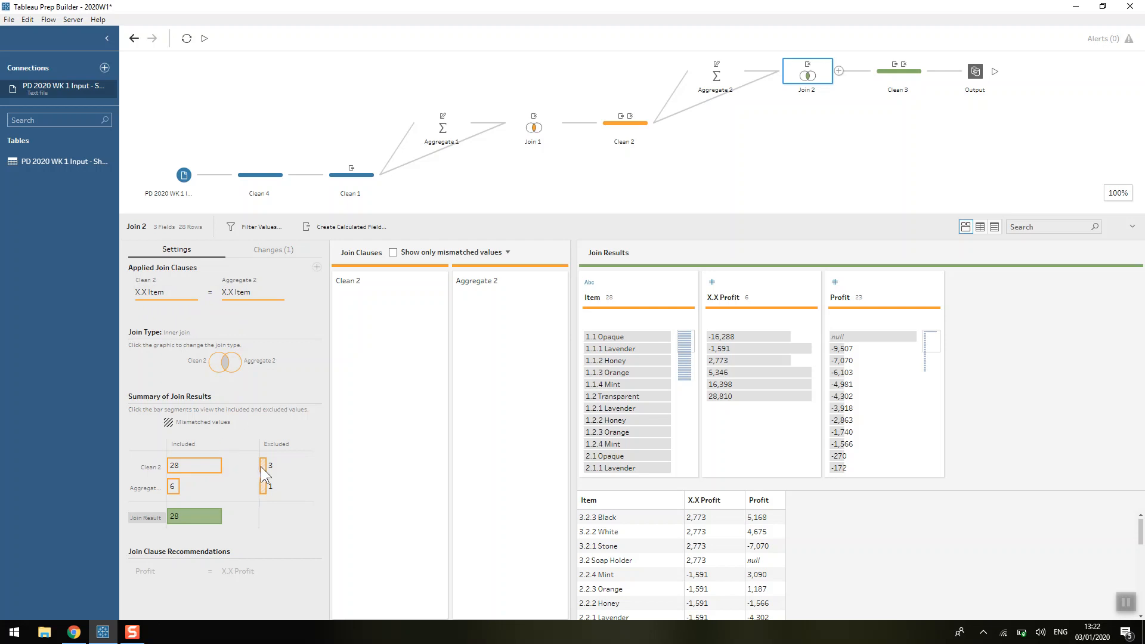
mouse_move(214, 514)
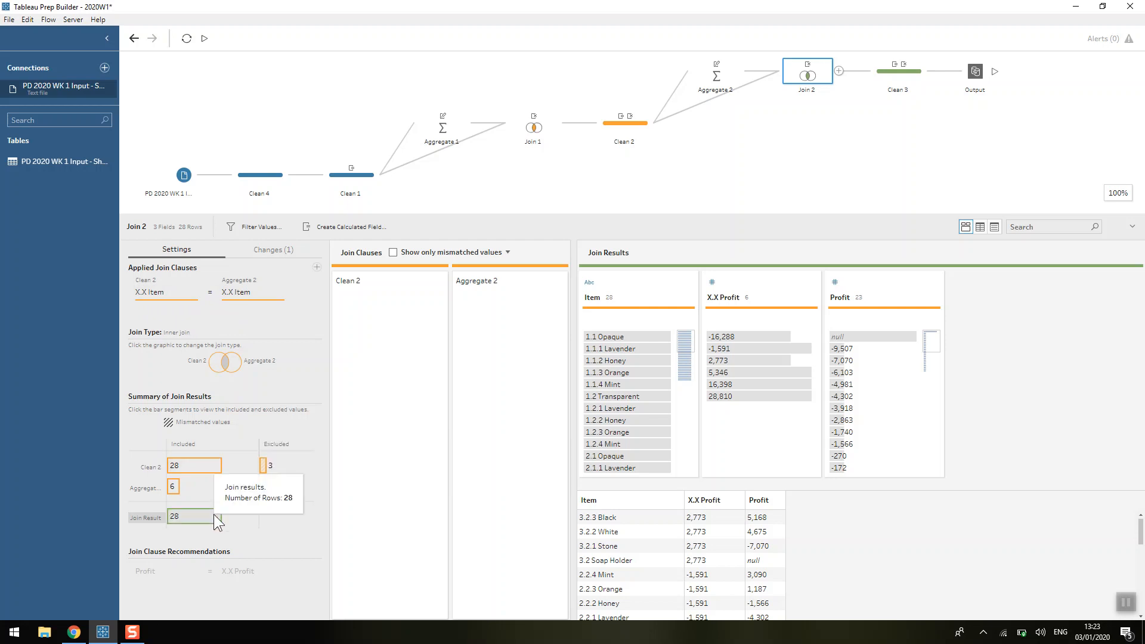
left_click(263, 467)
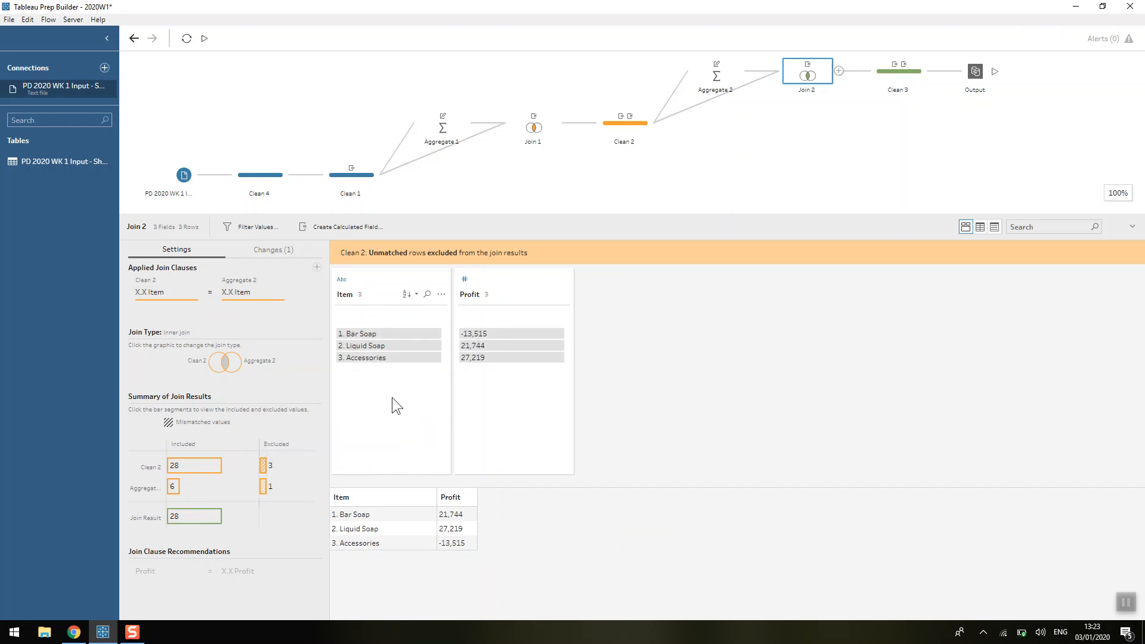
mouse_move(372, 357)
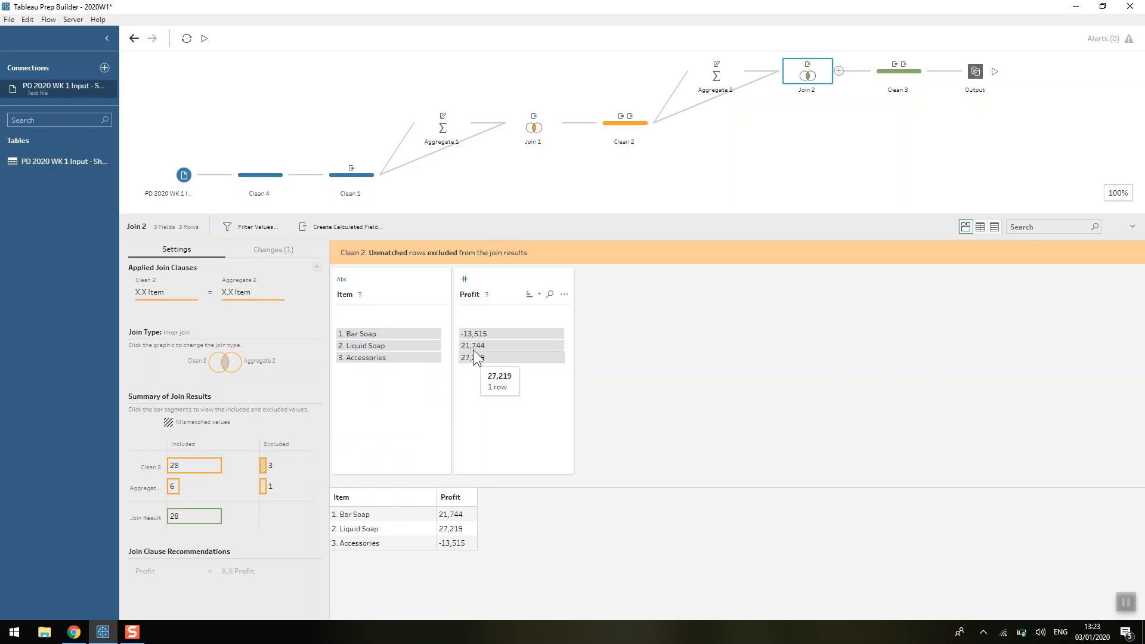
mouse_move(475, 345)
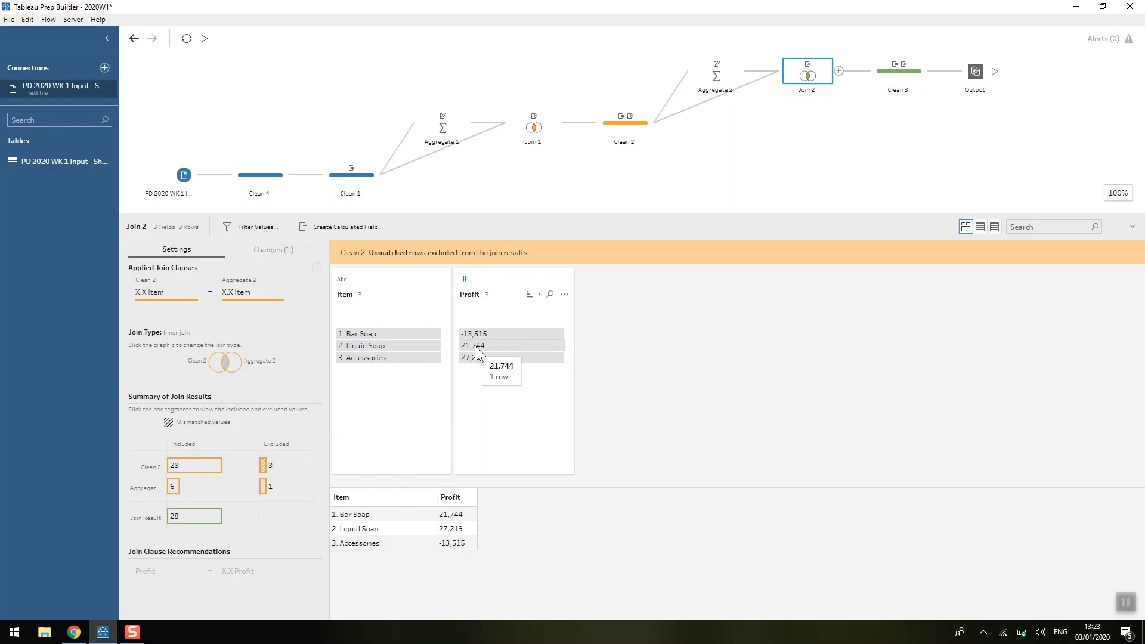
left_click(221, 359)
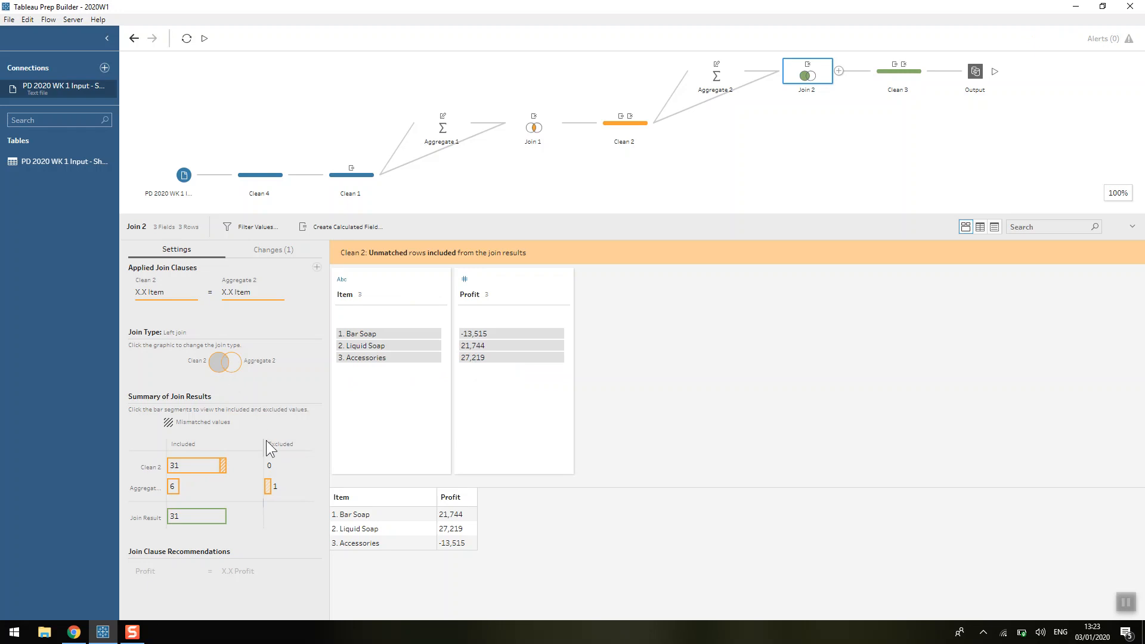
Step: Inspect the Aggregate 2 row excluded from Join 2 and trace it to the null X.X Item group in Aggregate 2
left_click(266, 486)
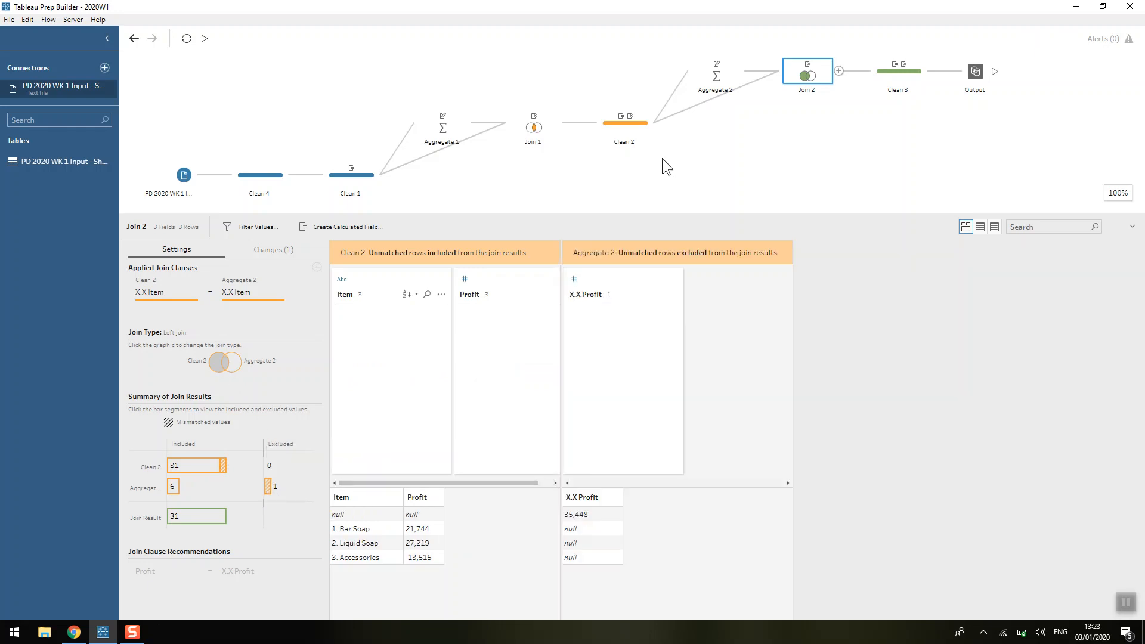
left_click(715, 78)
left_click(377, 337)
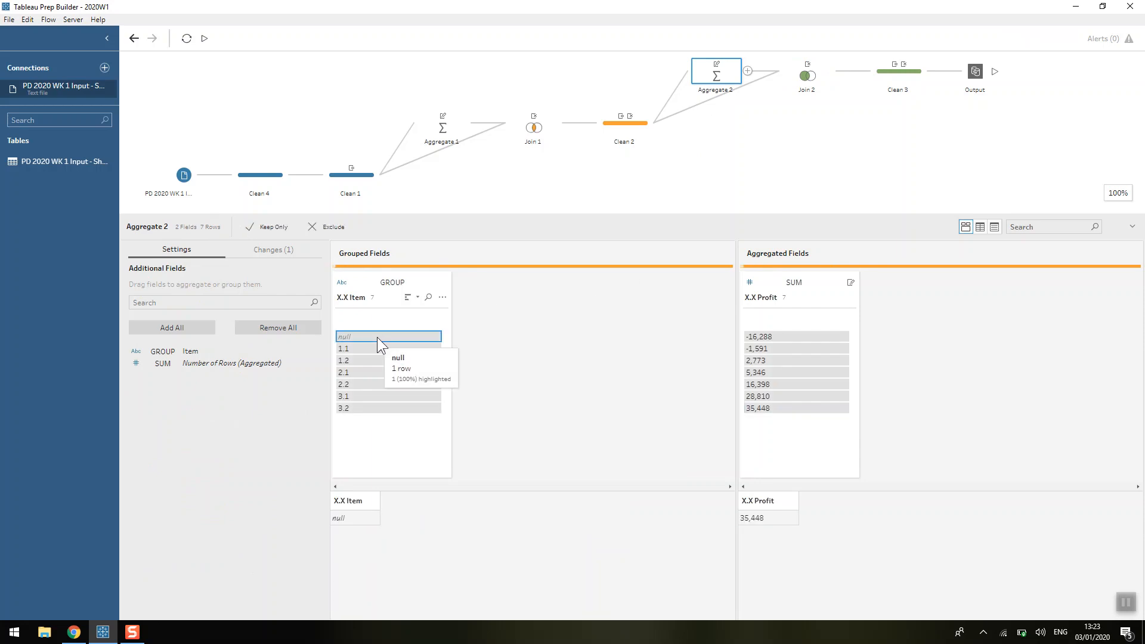
left_click(796, 73)
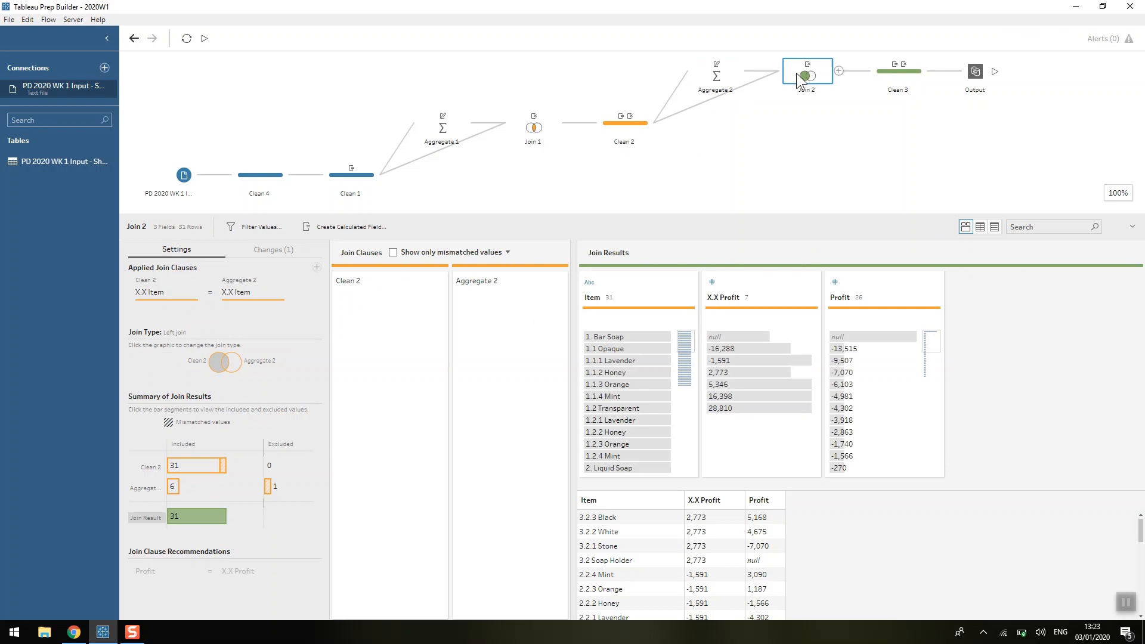
Step: Review the Profit calculated field in Clean 3 with its REGEXP_MATCH condition, save it unchanged, and inspect the X.X Profit field removal
left_click(888, 75)
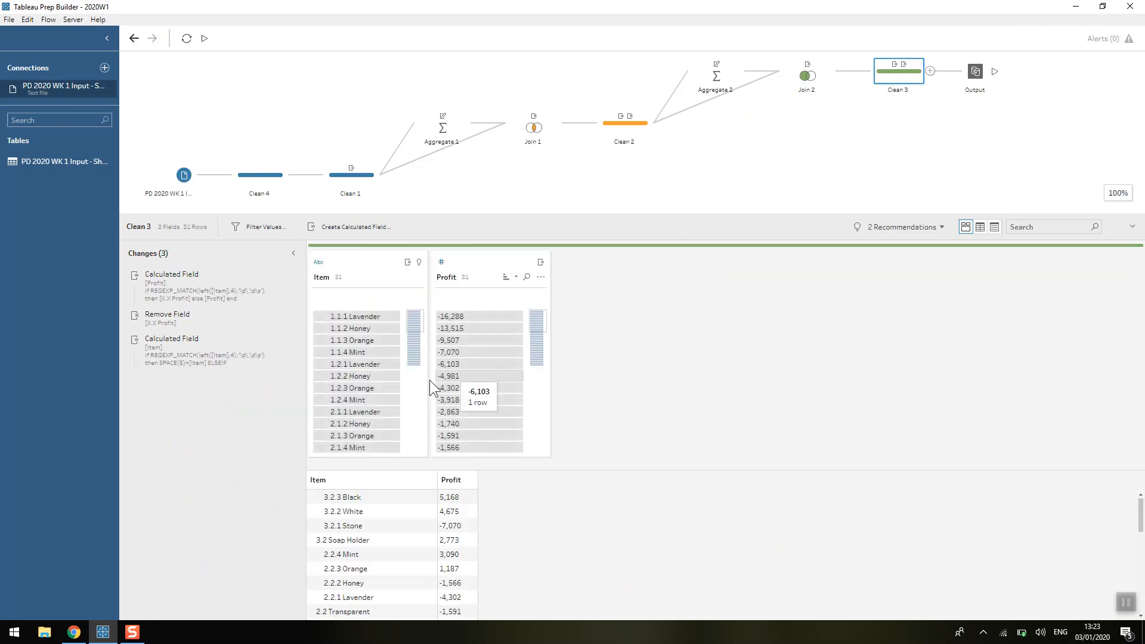
double_click(238, 296)
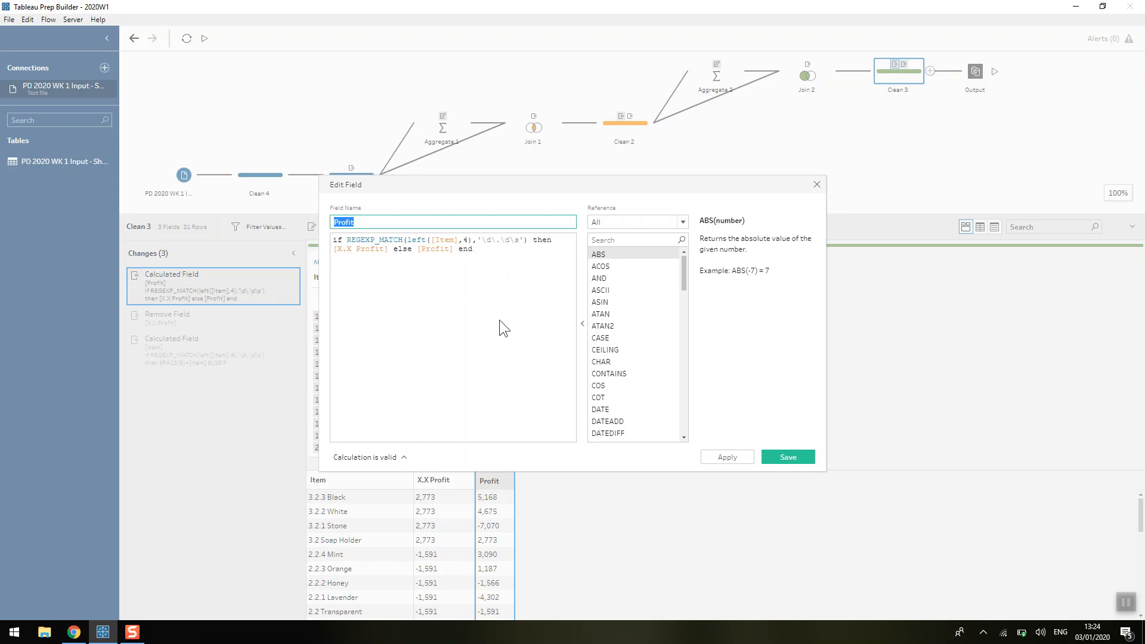
left_click(343, 539)
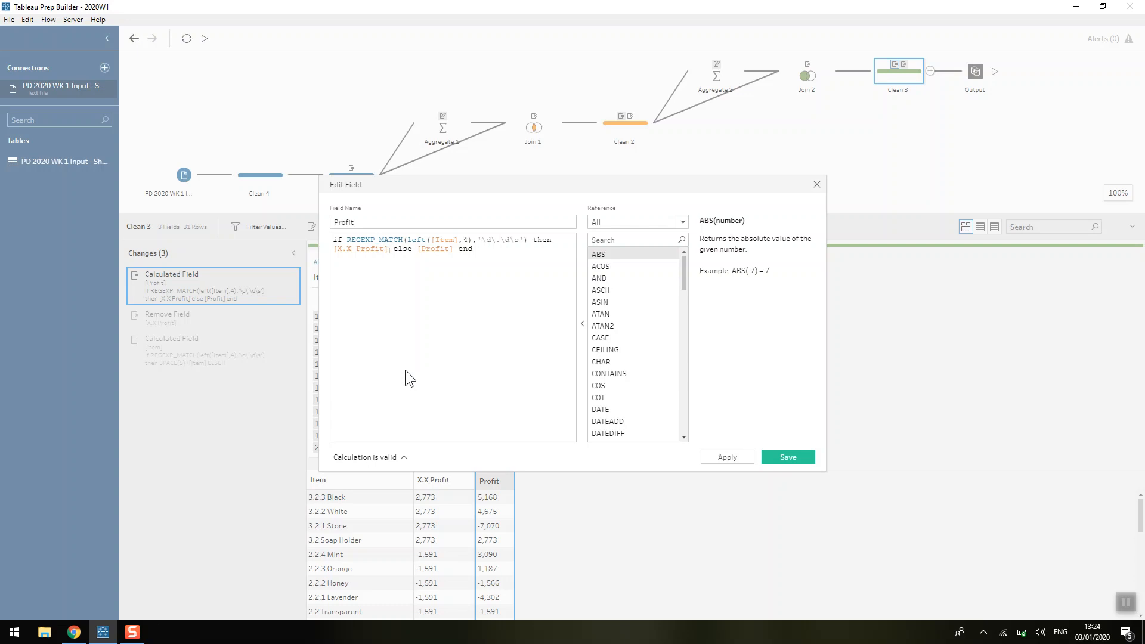
left_click(789, 456)
left_click(154, 324)
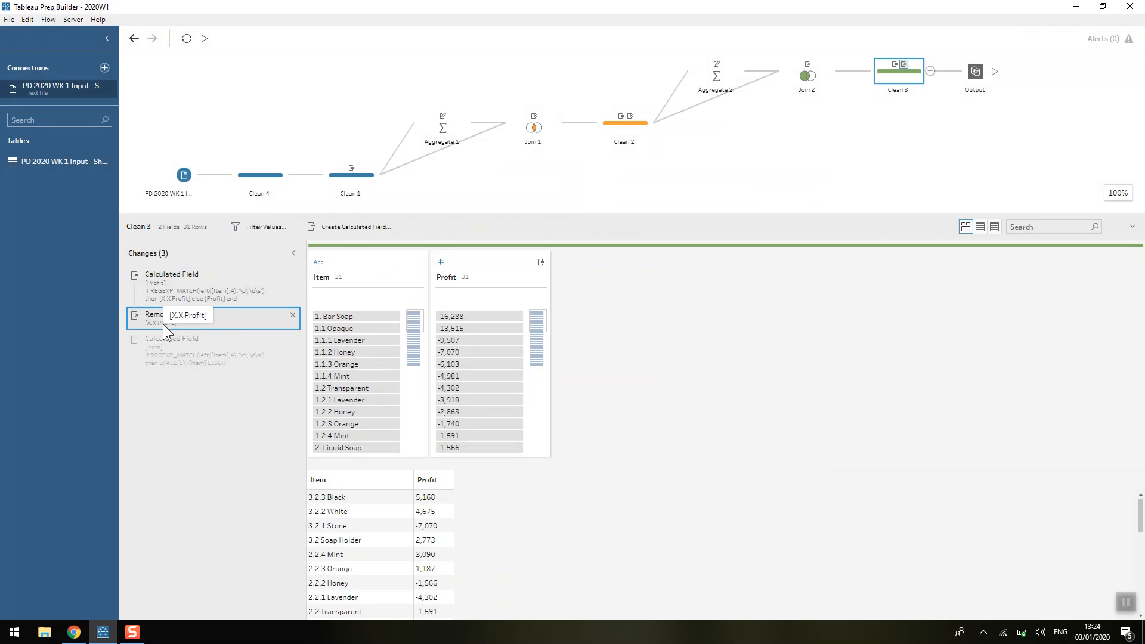
Step: Review the Item calculated field in Clean 3 with its SPACE(5) and space(10) indents, save it unchanged, and select the Output step
double_click(176, 344)
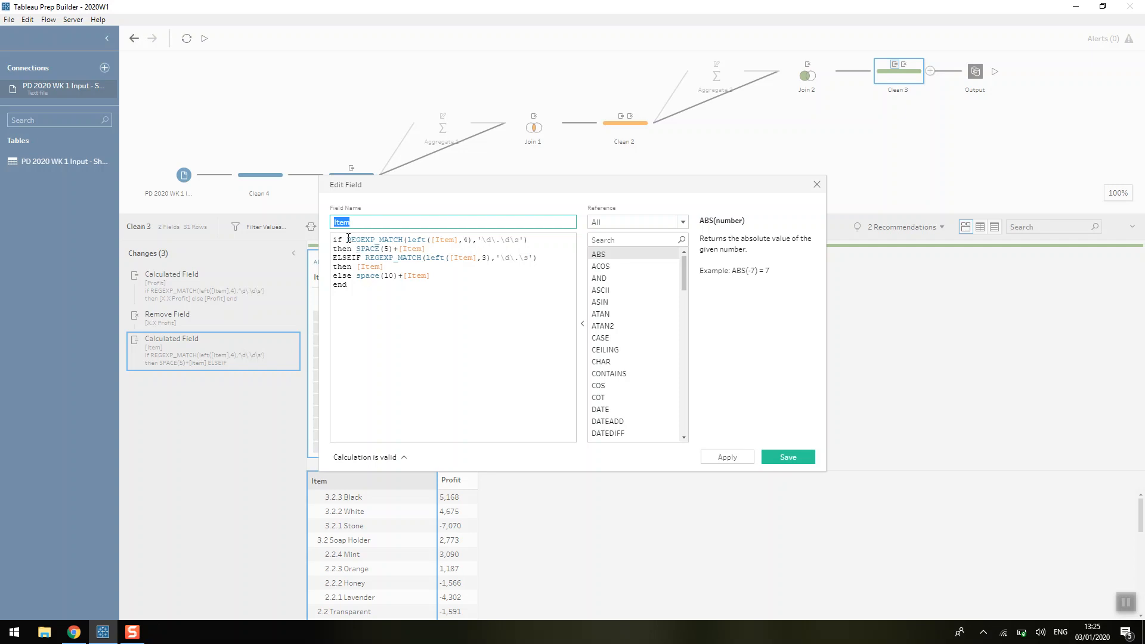
left_click_drag(348, 238, 536, 240)
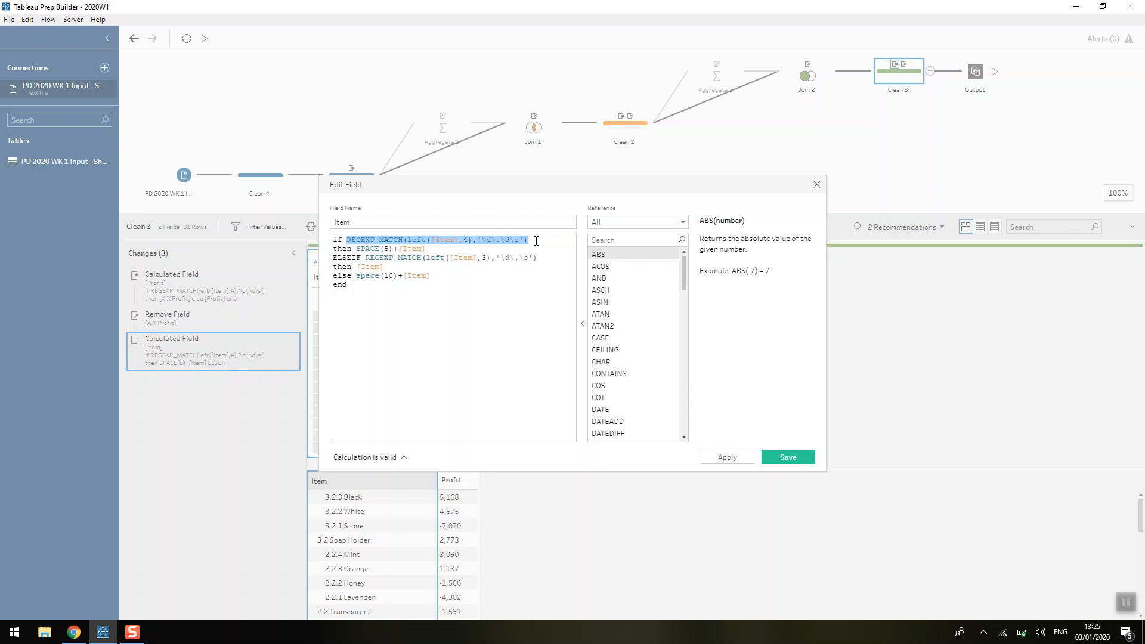
left_click(536, 241)
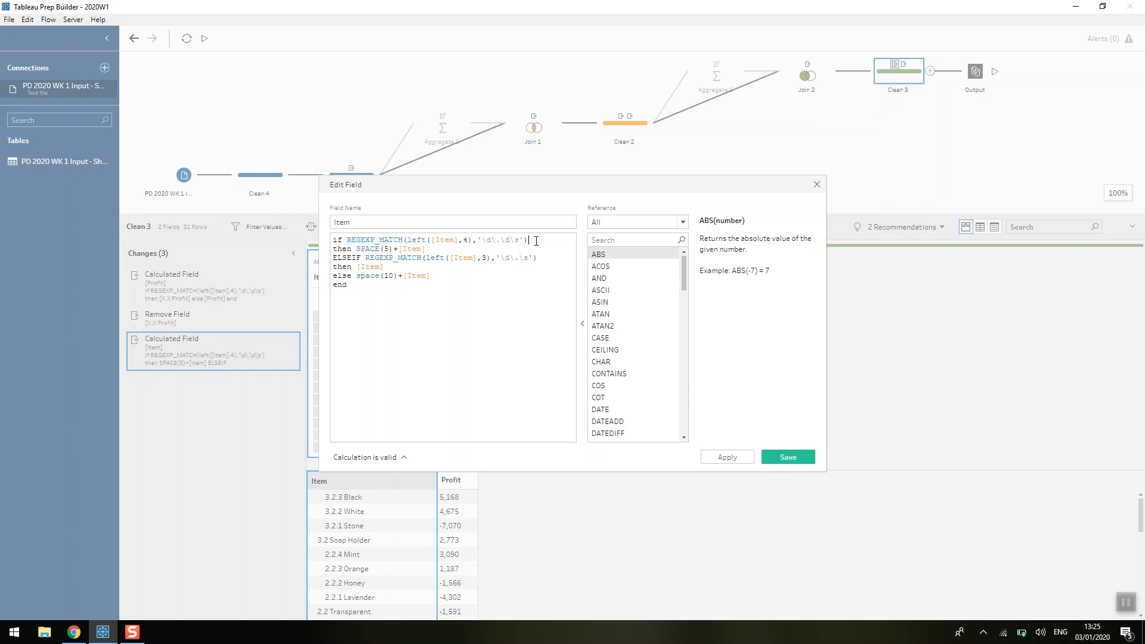
left_click(474, 247)
left_click(414, 265)
left_click(810, 455)
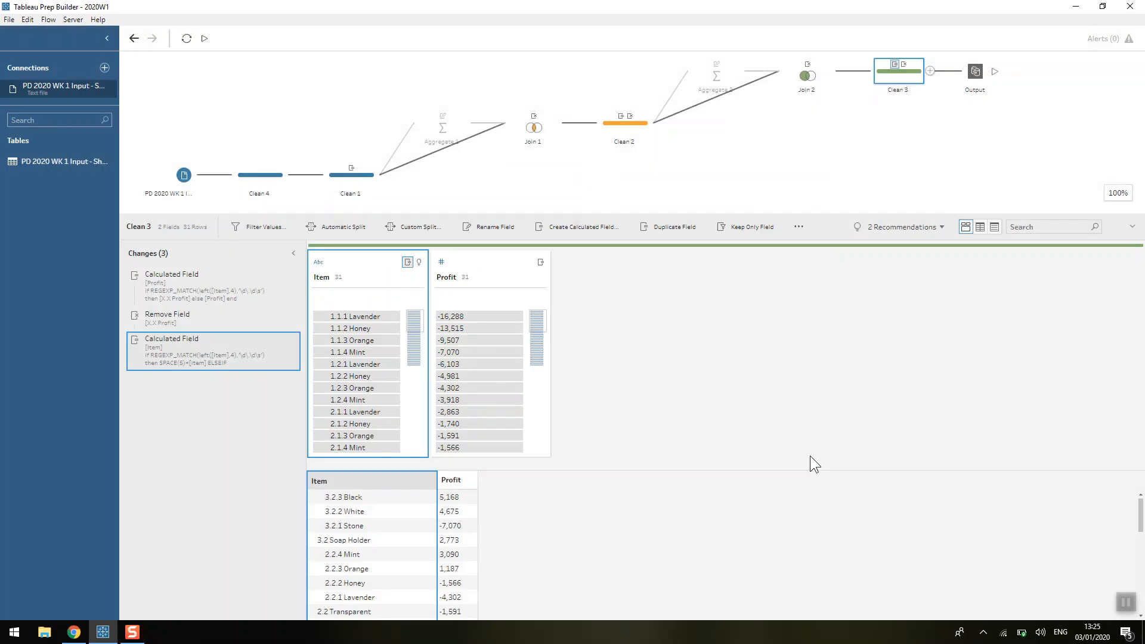
left_click(976, 72)
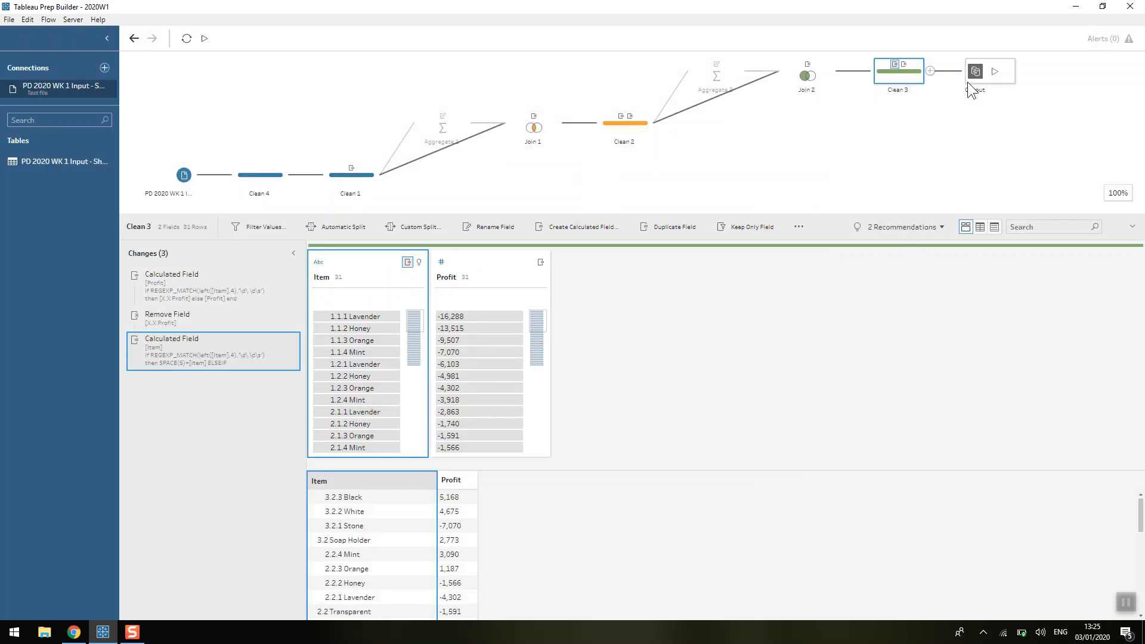